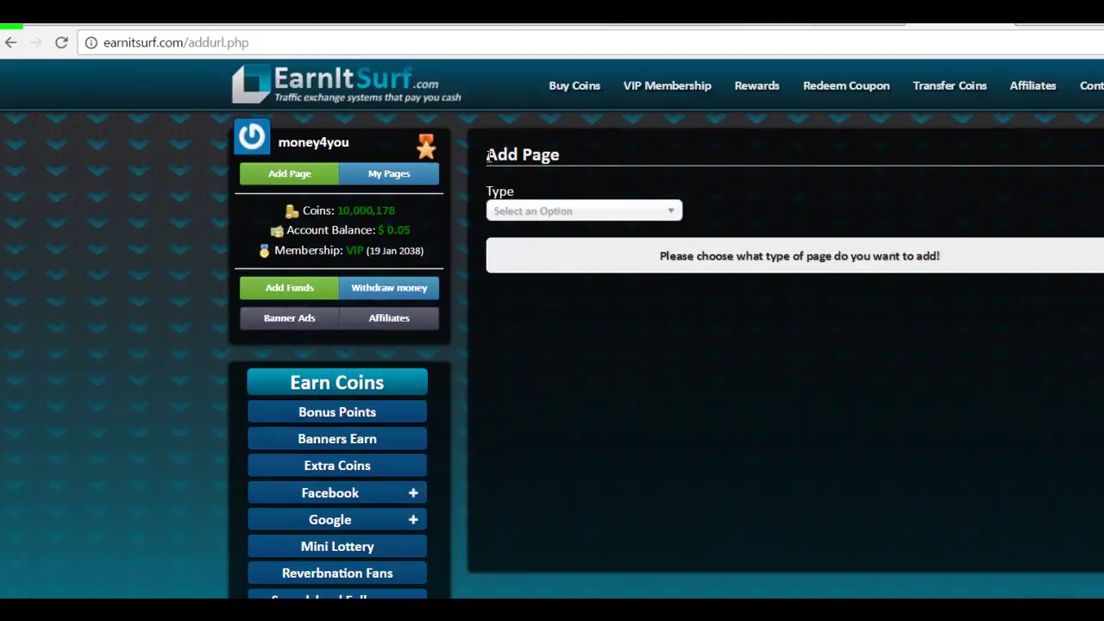
# - Choose Traffic Exchange as the type of the page being added
pyautogui.moveTo(490, 157); pyautogui.dragTo(587, 160)
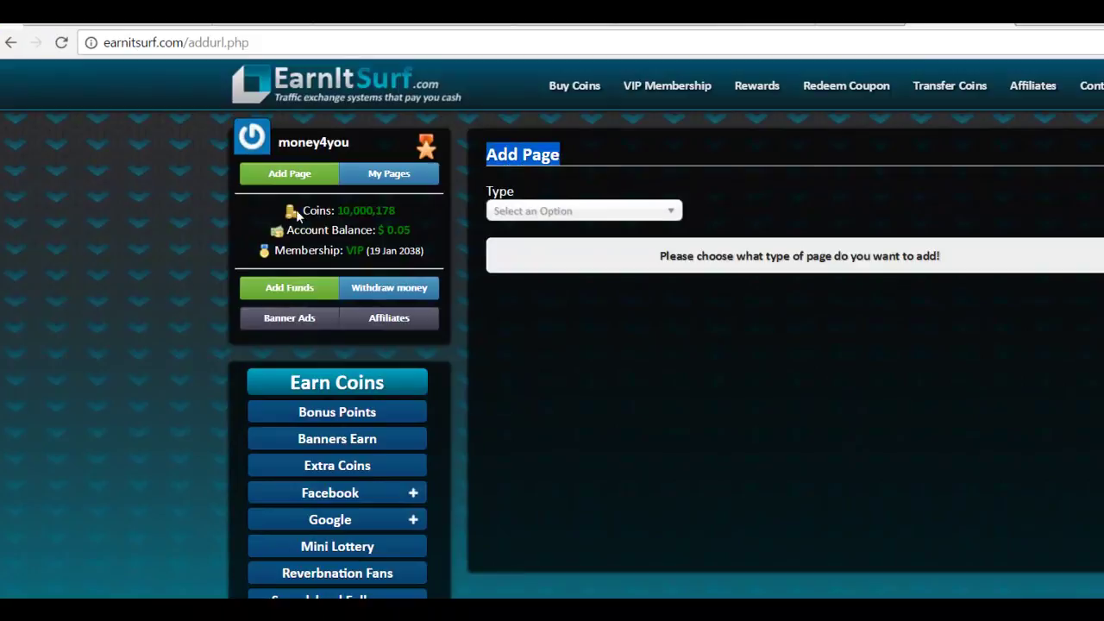
pyautogui.click(539, 218)
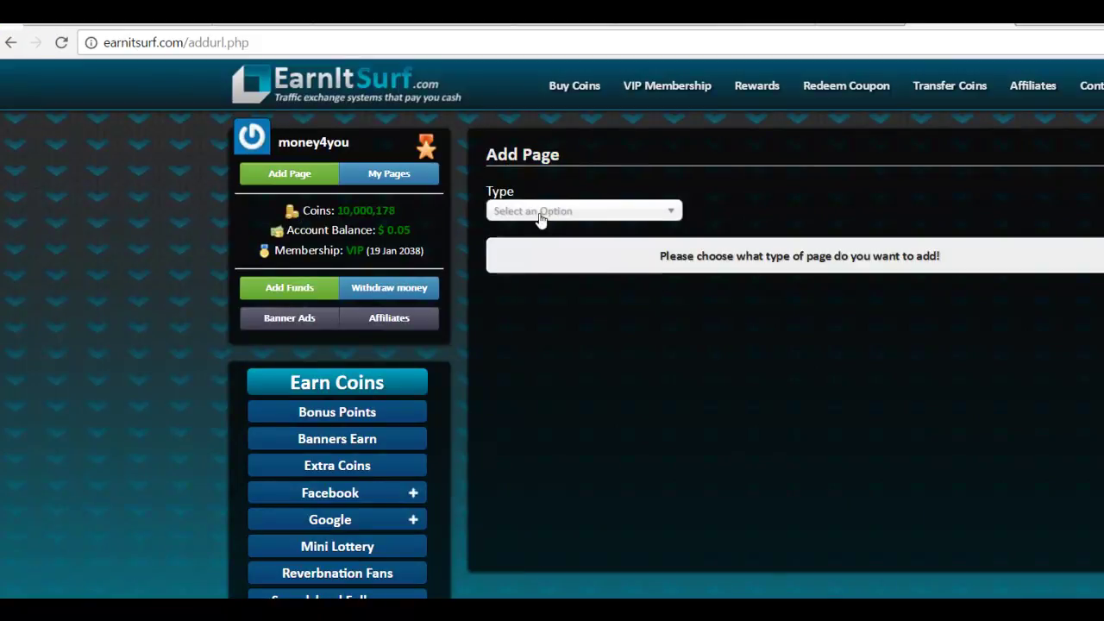
pyautogui.click(615, 217)
pyautogui.moveTo(672, 250)
pyautogui.mouseDown()
pyautogui.moveTo(672, 263)
pyautogui.moveTo(671, 252)
pyautogui.mouseUp()
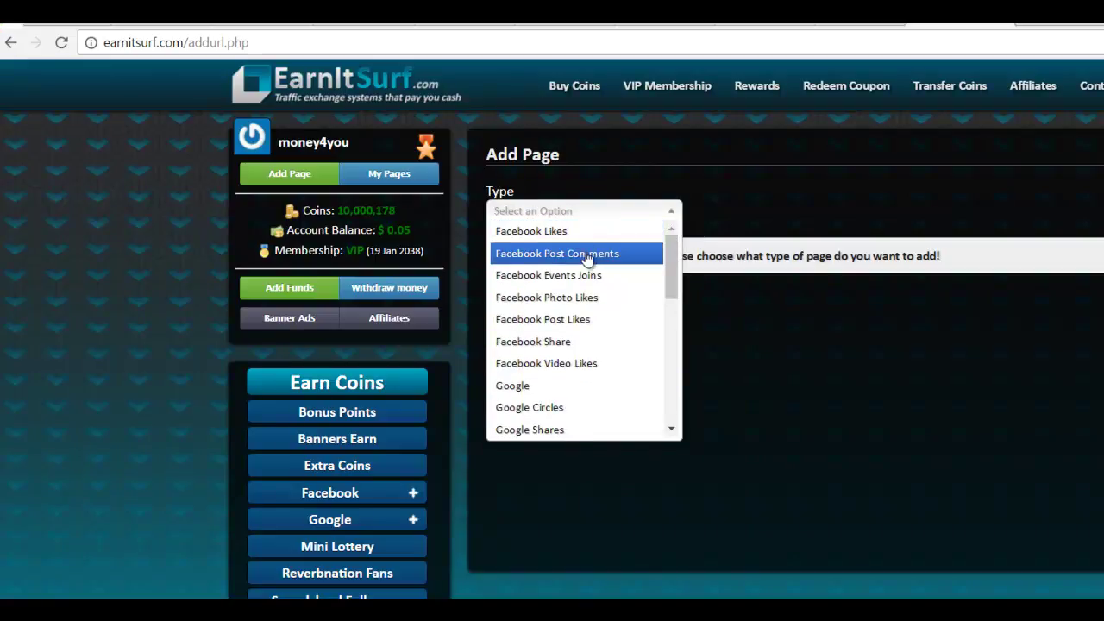
pyautogui.moveTo(672, 269); pyautogui.dragTo(674, 324)
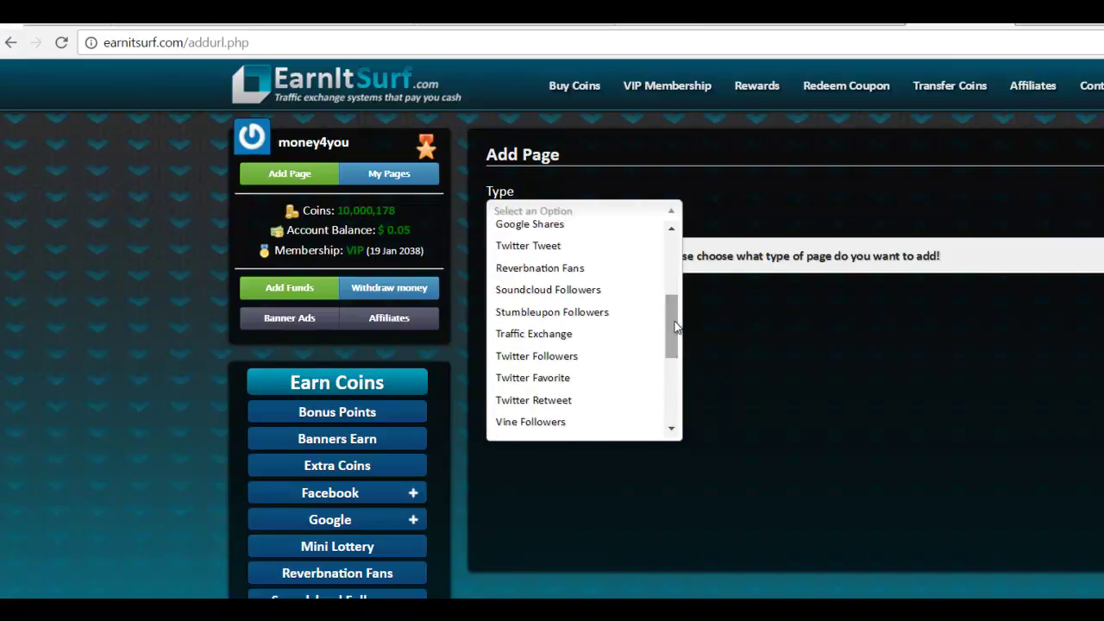
pyautogui.click(536, 334)
# - Switch to the isolsend site and copy the klick-jetzt.com link for the earnits tracking code from the klicken category
pyautogui.click(556, 276)
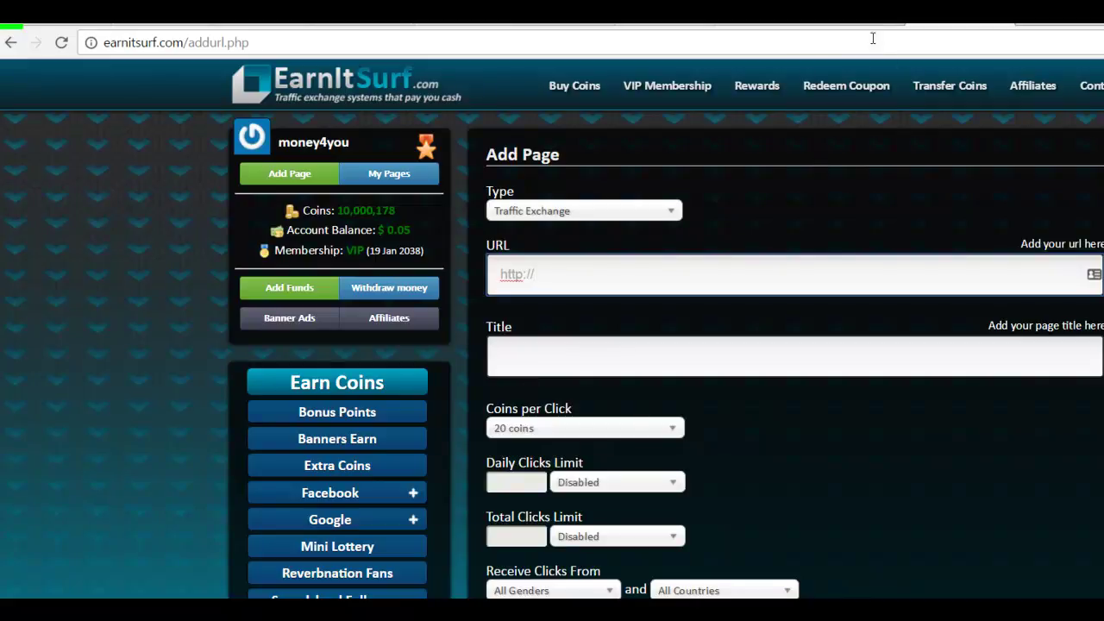
pyautogui.click(164, 23)
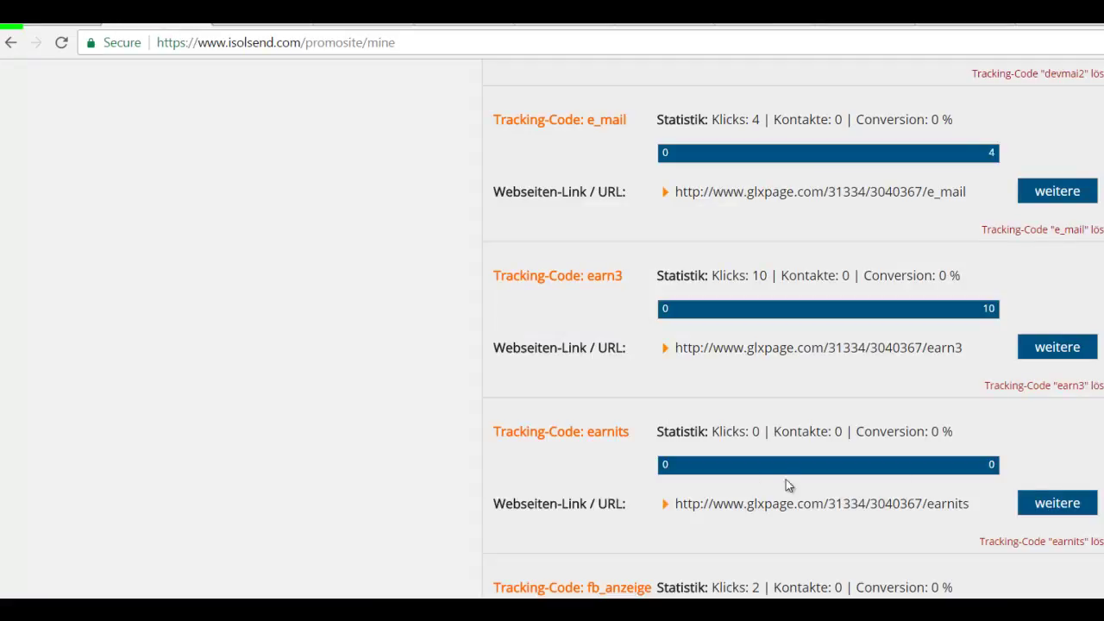
pyautogui.click(1054, 507)
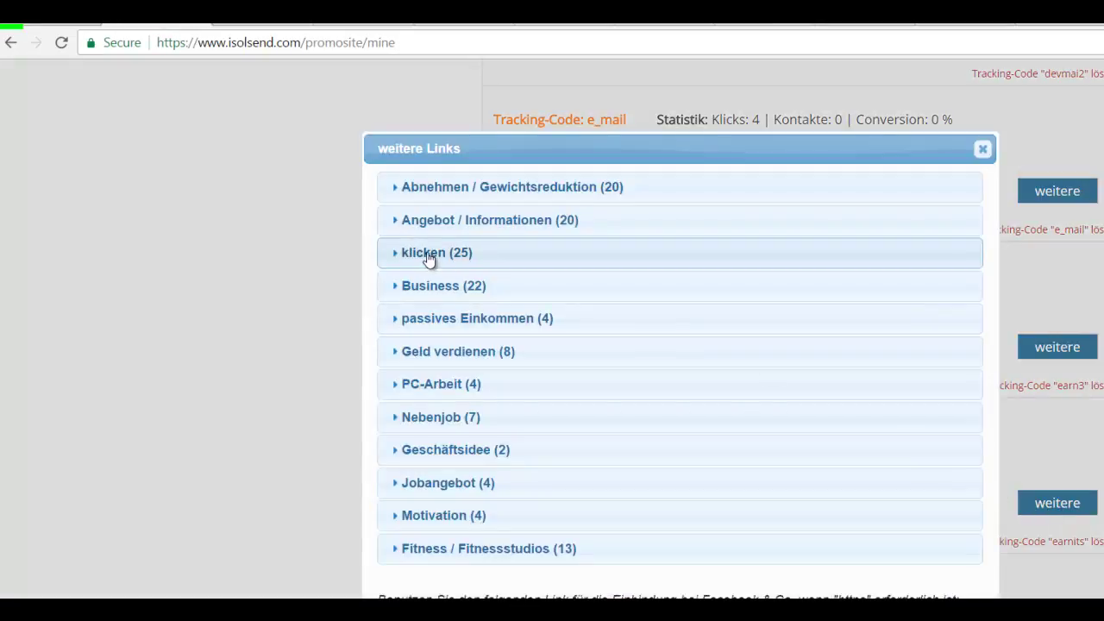
pyautogui.moveTo(426, 259); pyautogui.dragTo(434, 259)
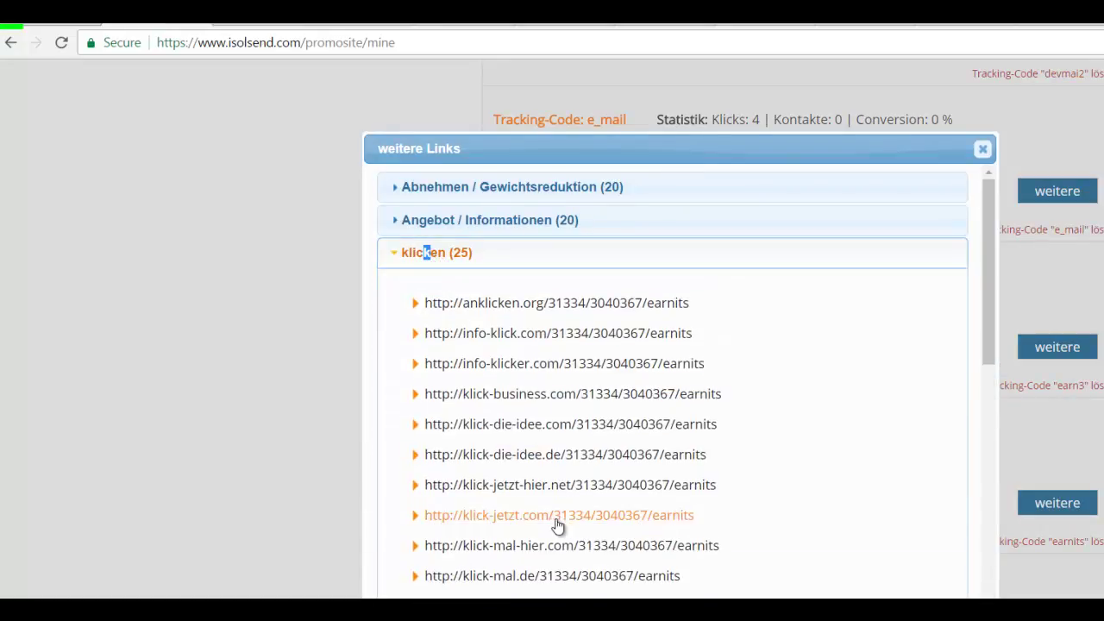
pyautogui.moveTo(698, 516); pyautogui.dragTo(421, 519)
pyautogui.hotkey('ctrl', 'c')
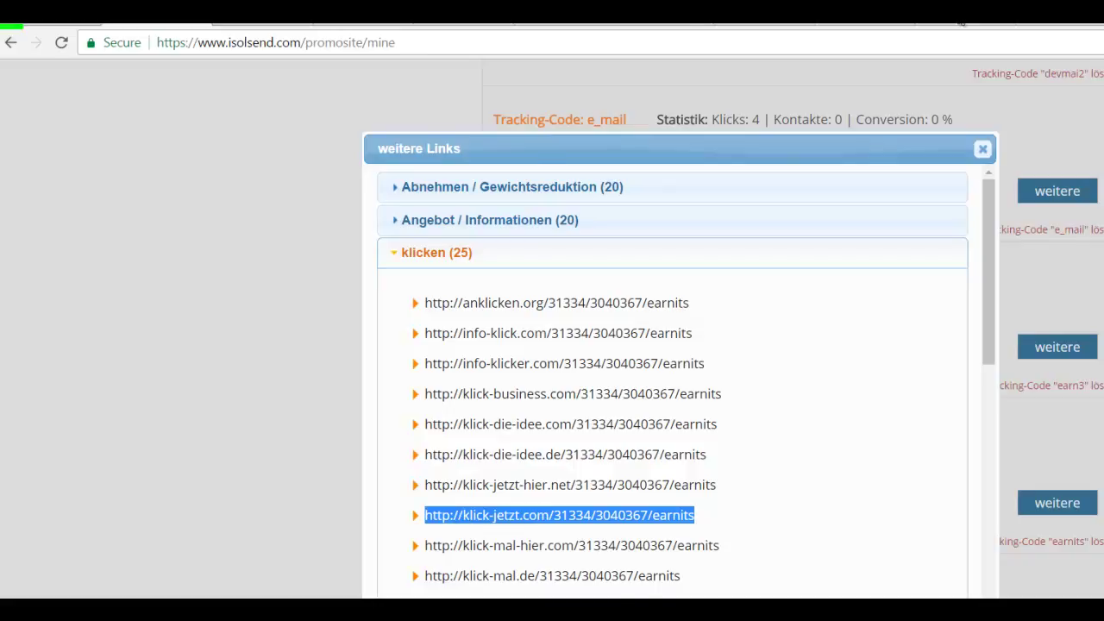
# - Return to the EarnItSurf Add Page form and replace the placeholder URL with the copied klick-jetzt.com link
pyautogui.hotkey('ctrl', 'Tab')
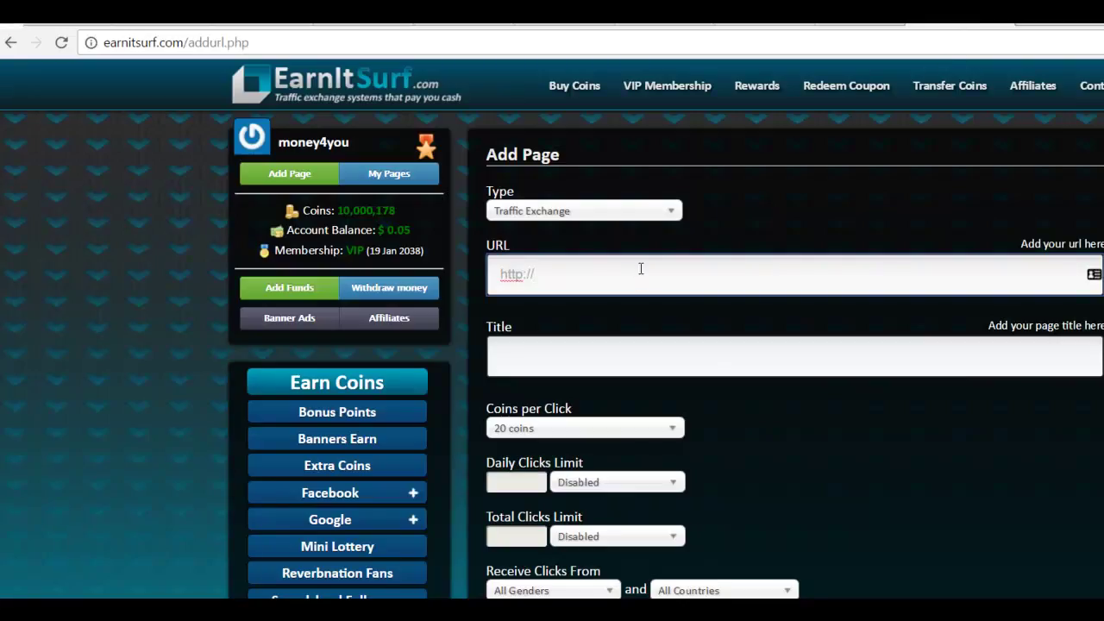
pyautogui.press('BackSpace')
pyautogui.press('BackSpace')
pyautogui.press('BackSpace')
pyautogui.press('BackSpace')
pyautogui.press('BackSpace')
pyautogui.press('BackSpace')
pyautogui.hotkey('ctrl', 'v')
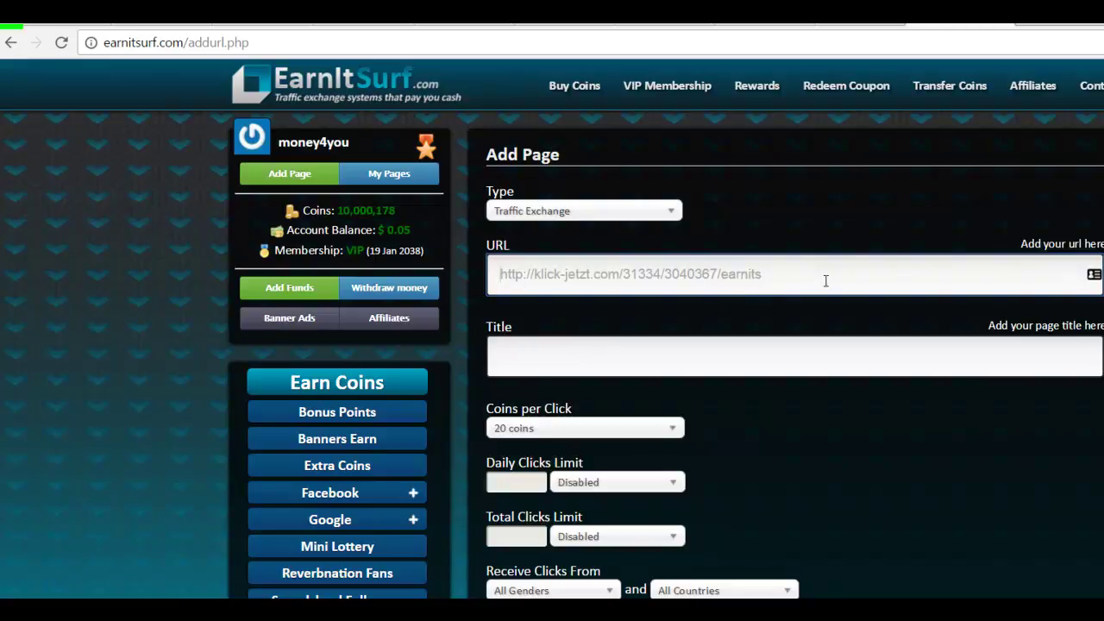
# - Enter "Endlich! Sicher verdienen!" as the page title
pyautogui.click(853, 357)
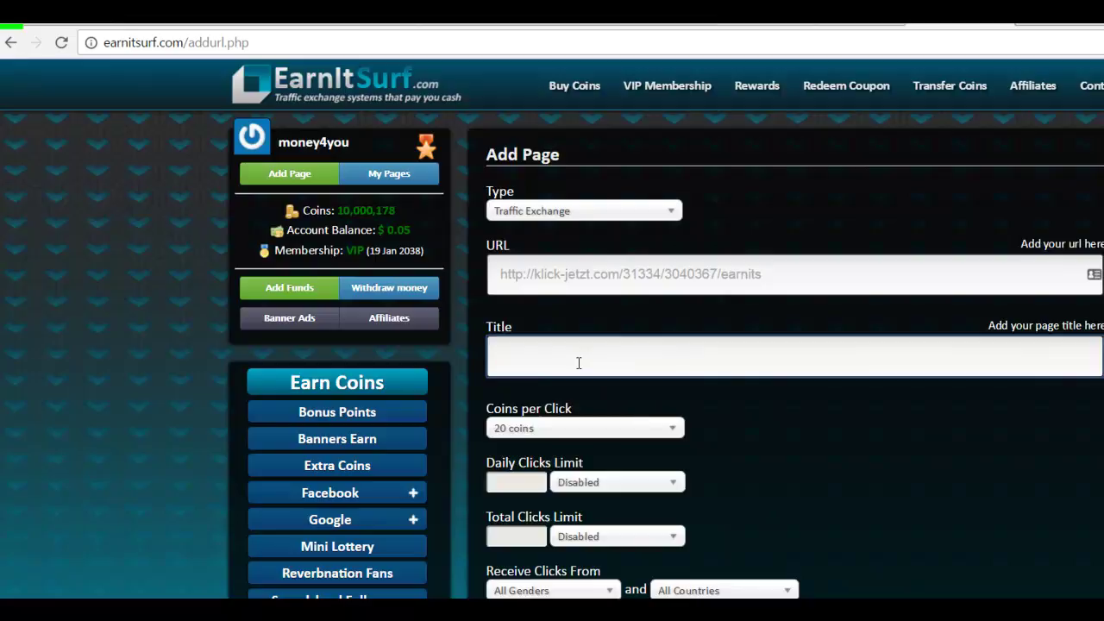
pyautogui.write('Endlich! sicher')
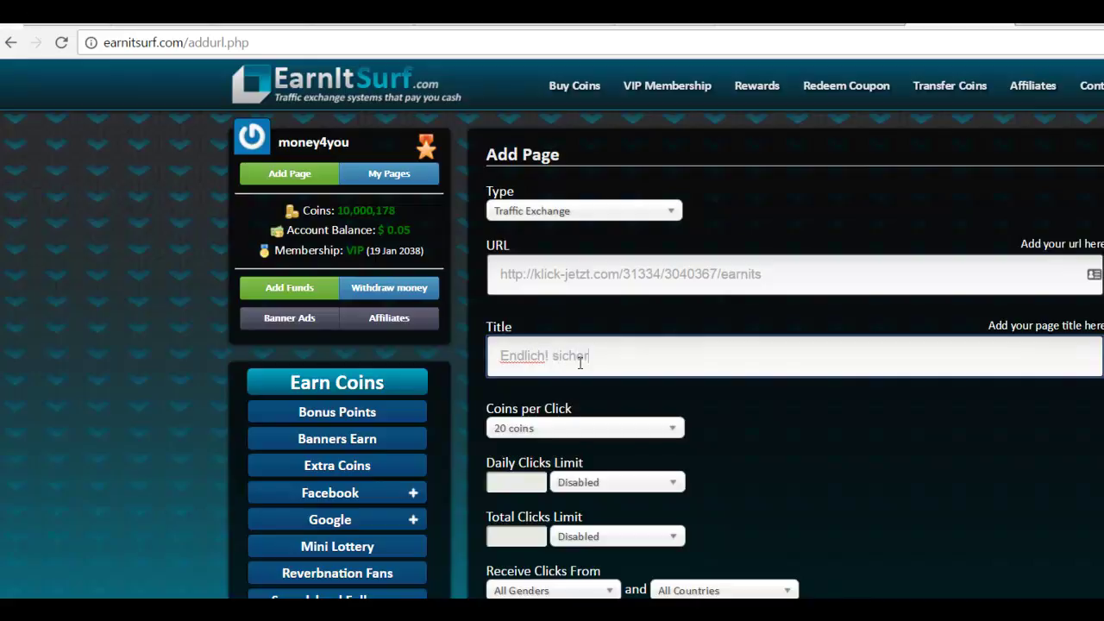
pyautogui.write(' verdienen!')
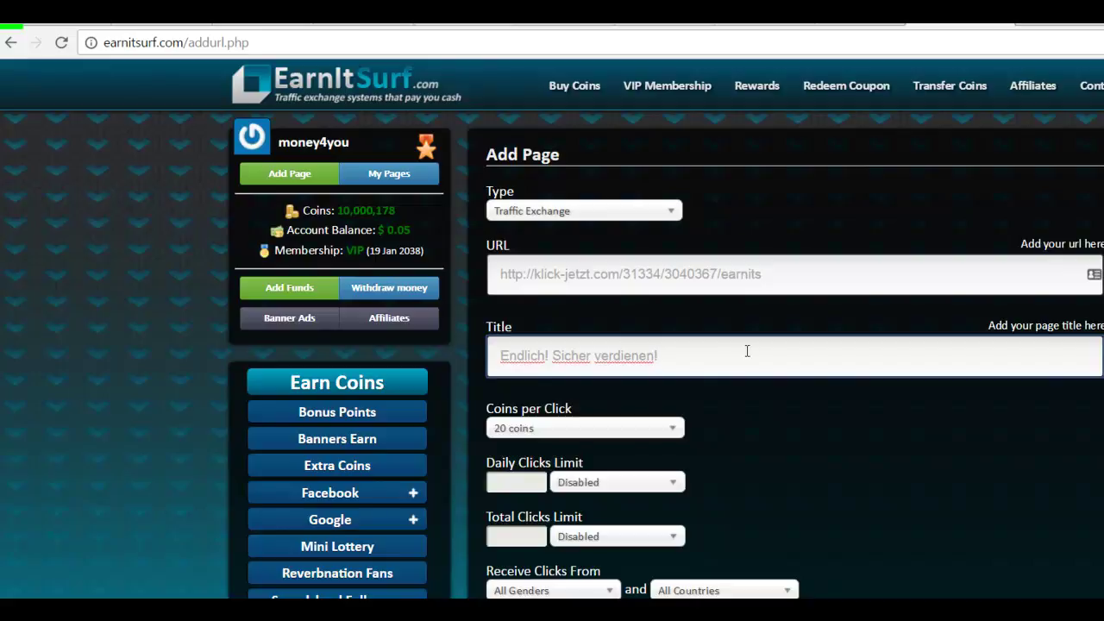
# - Set the coins per click to 15 coins
pyautogui.click(673, 431)
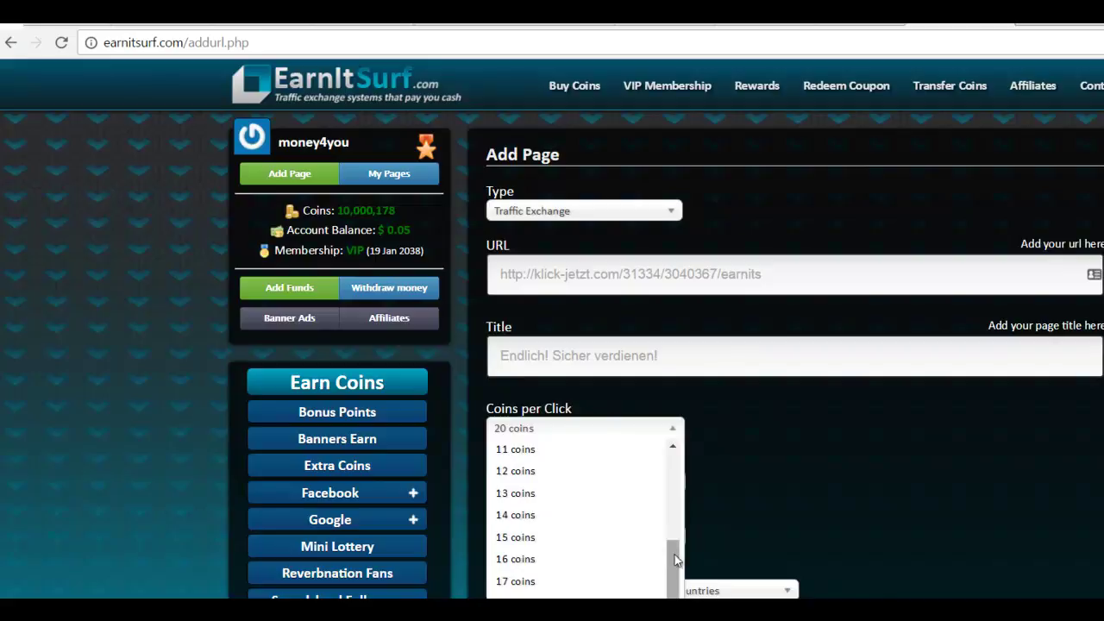
pyautogui.moveTo(669, 549); pyautogui.dragTo(673, 524)
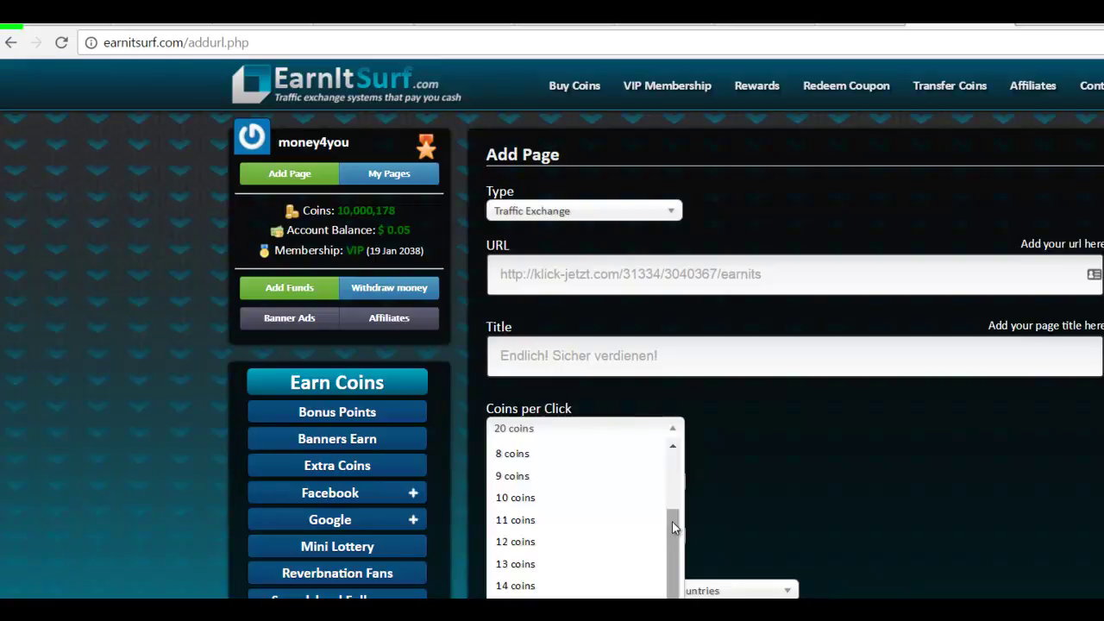
pyautogui.scroll(-1, 664, 544)
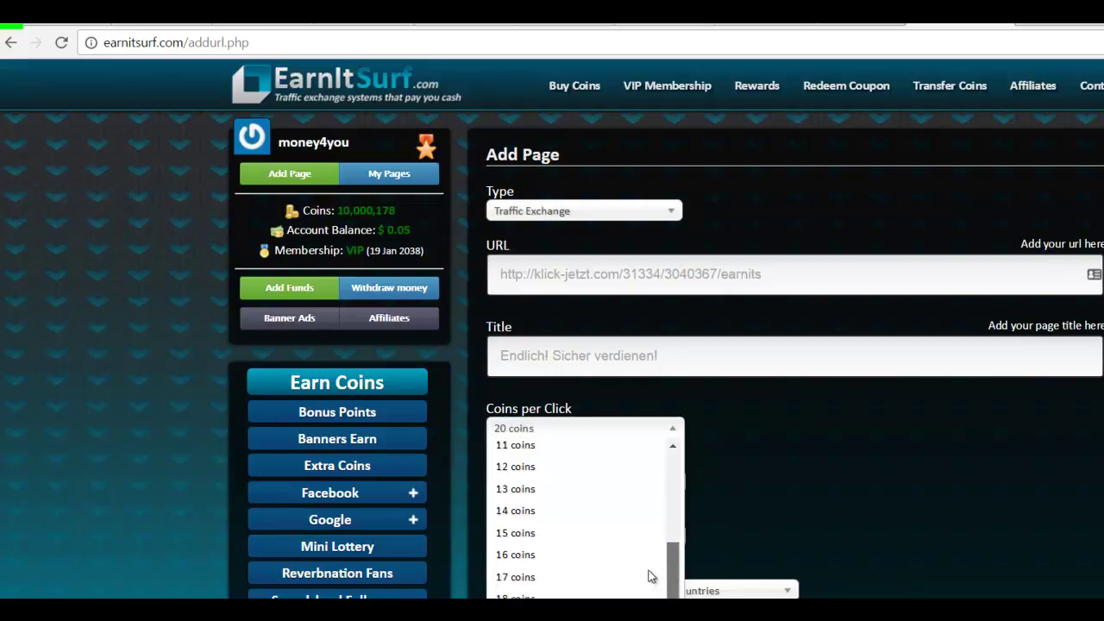
pyautogui.click(556, 540)
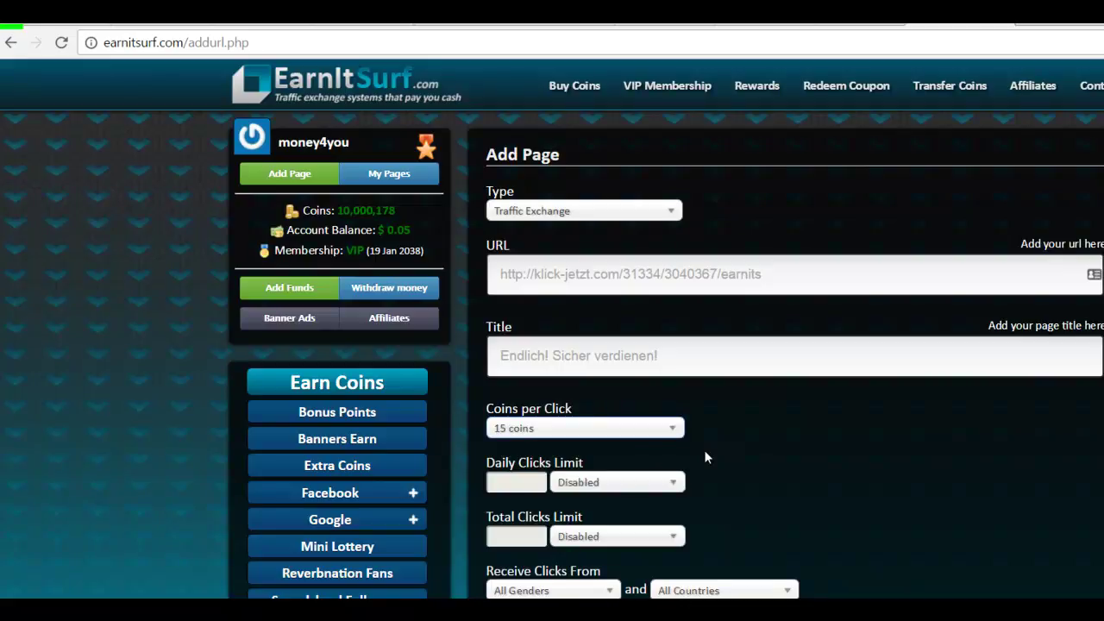
# - Enable a daily clicks limit of 100 and a total clicks limit of 10000
pyautogui.click(677, 484)
pyautogui.click(599, 527)
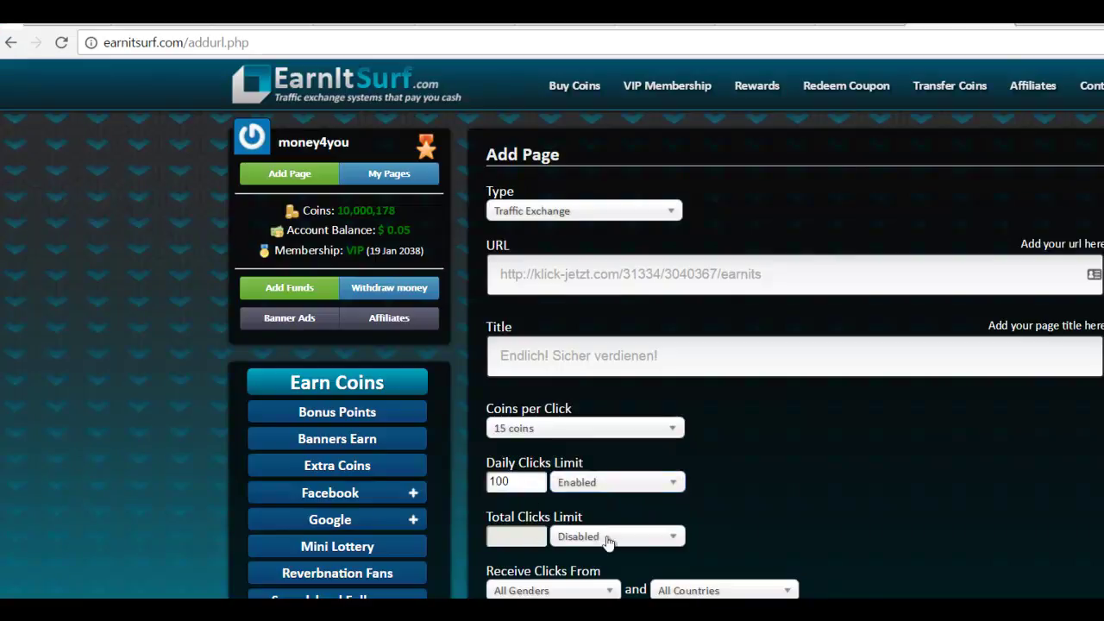
pyautogui.click(676, 538)
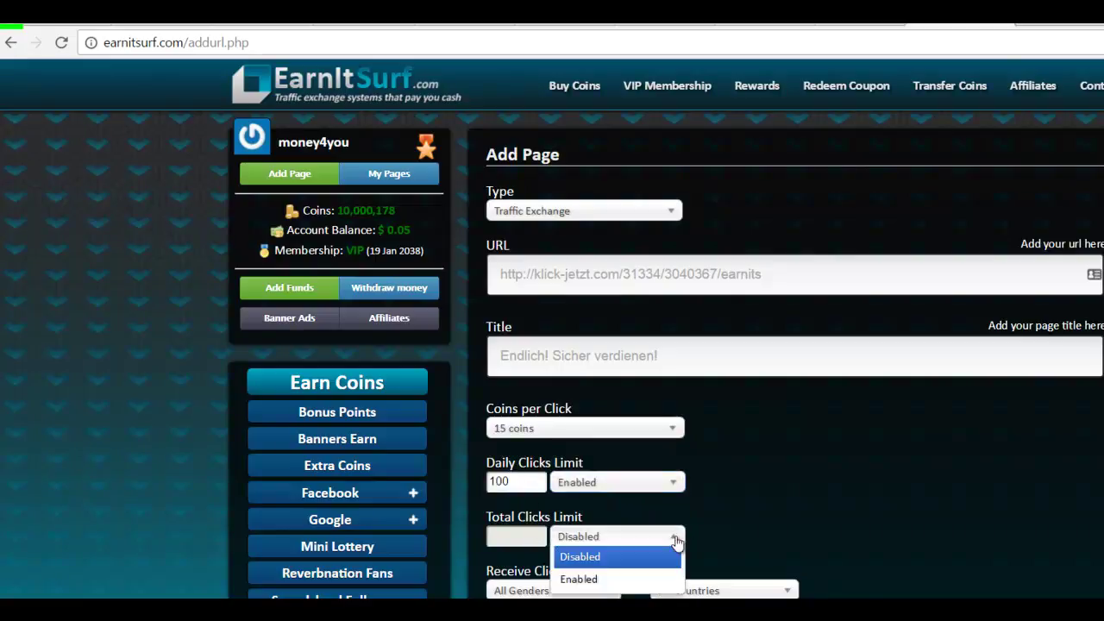
pyautogui.click(589, 580)
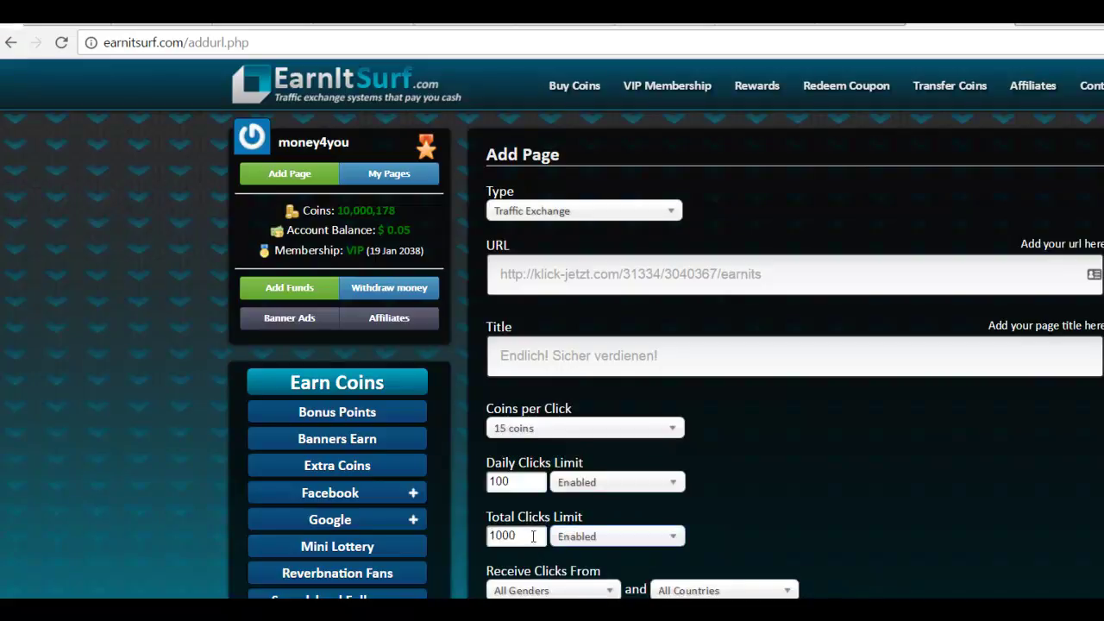
pyautogui.click(530, 535)
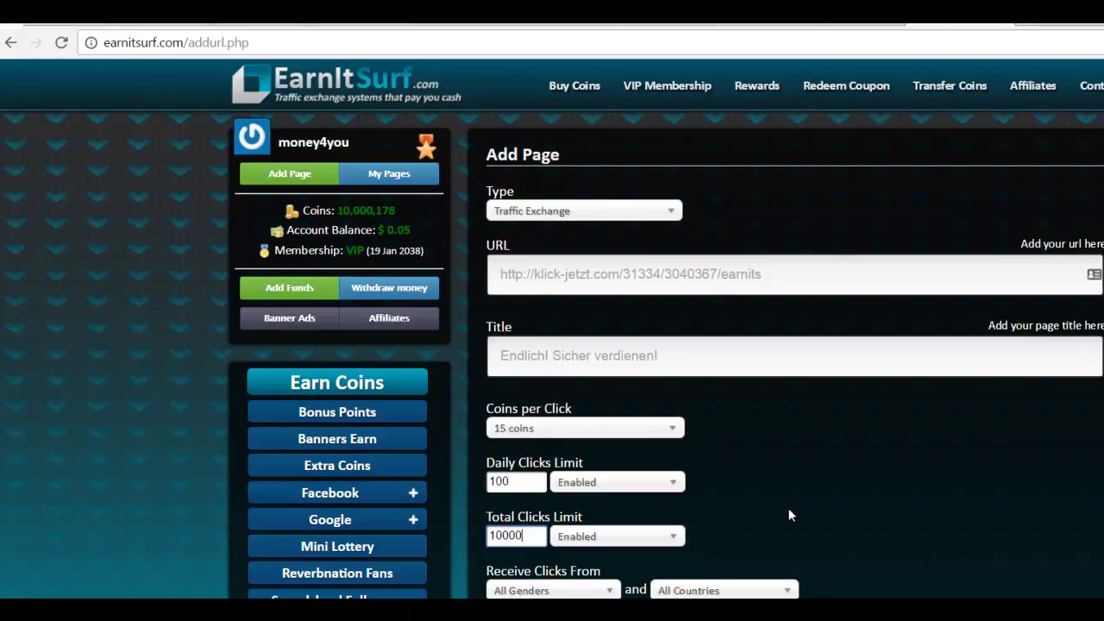
# - Keep All Genders for received clicks, choose the country setting, and submit the page for confirmation
pyautogui.click(610, 592)
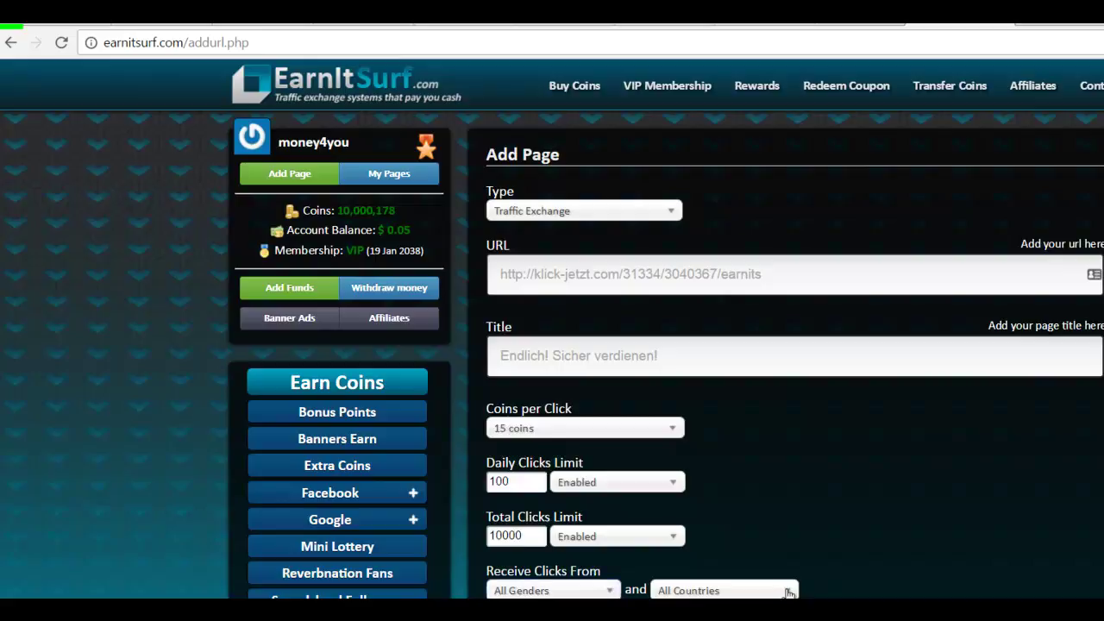
pyautogui.press('Down')
pyautogui.press('Return')
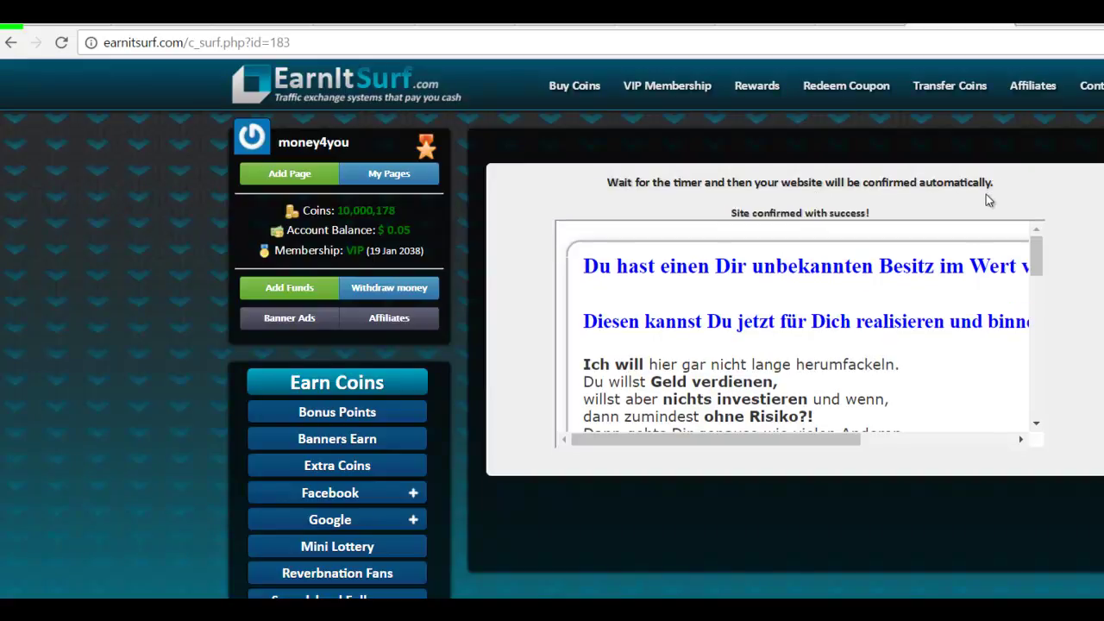
# - Review the site confirmation message and look through the embedded preview of the submitted website
pyautogui.moveTo(731, 213); pyautogui.dragTo(940, 225)
pyautogui.click(1070, 280)
pyautogui.scroll(-3, 1018, 287)
pyautogui.scroll(-8, 1010, 284)
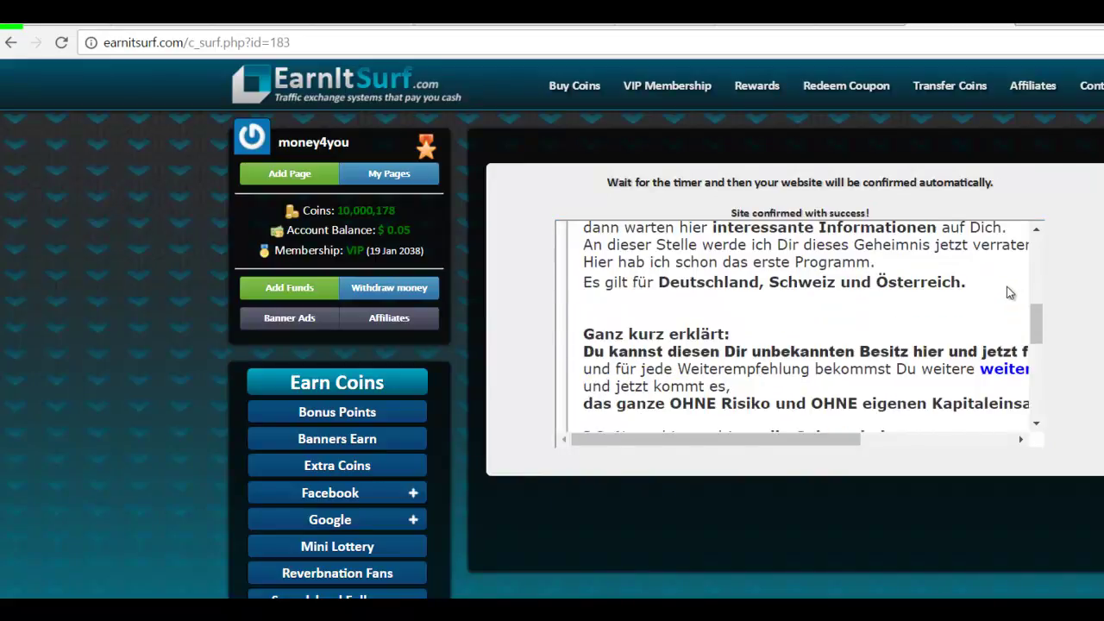
pyautogui.scroll(8, 994, 293)
pyautogui.scroll(3, 995, 293)
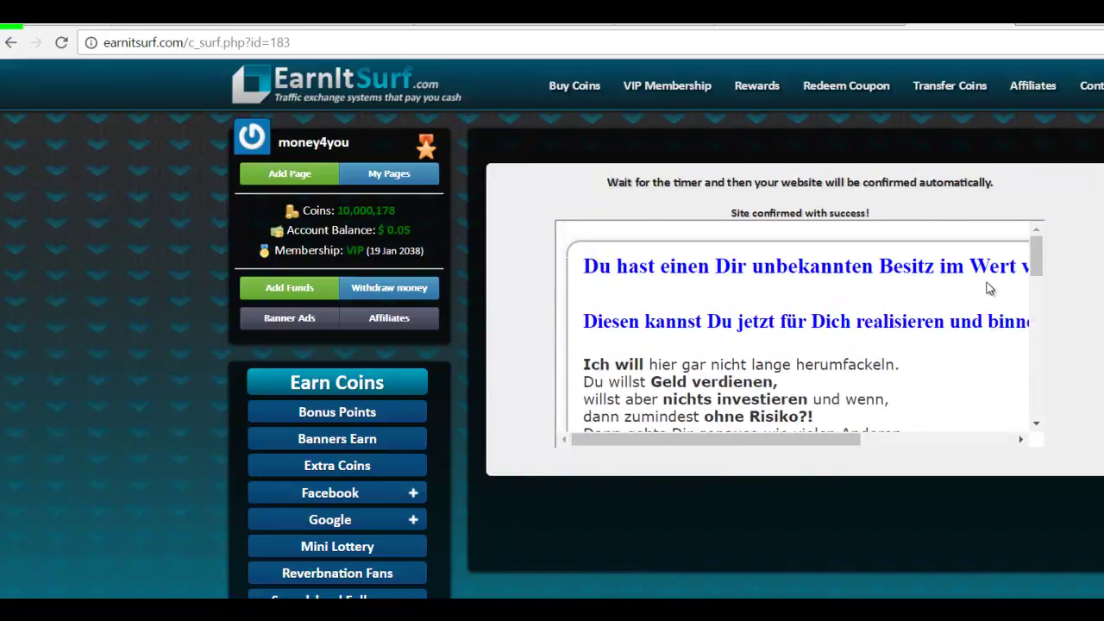